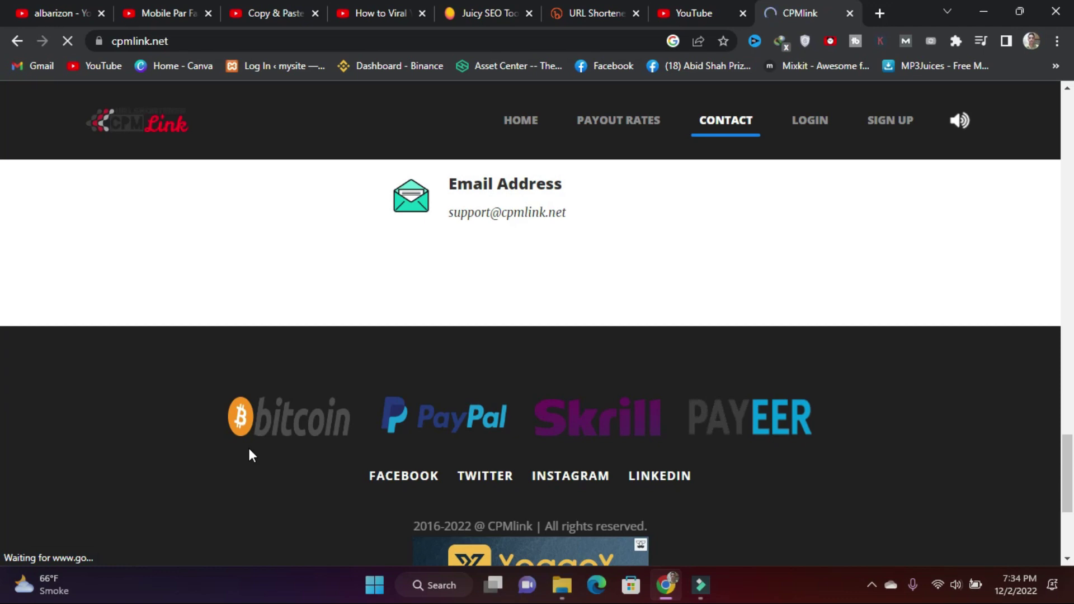
Scroll back up to the homepage's 'Shorten Your Links And Earn Money!' banner.
scroll(249, 449, up, 20)
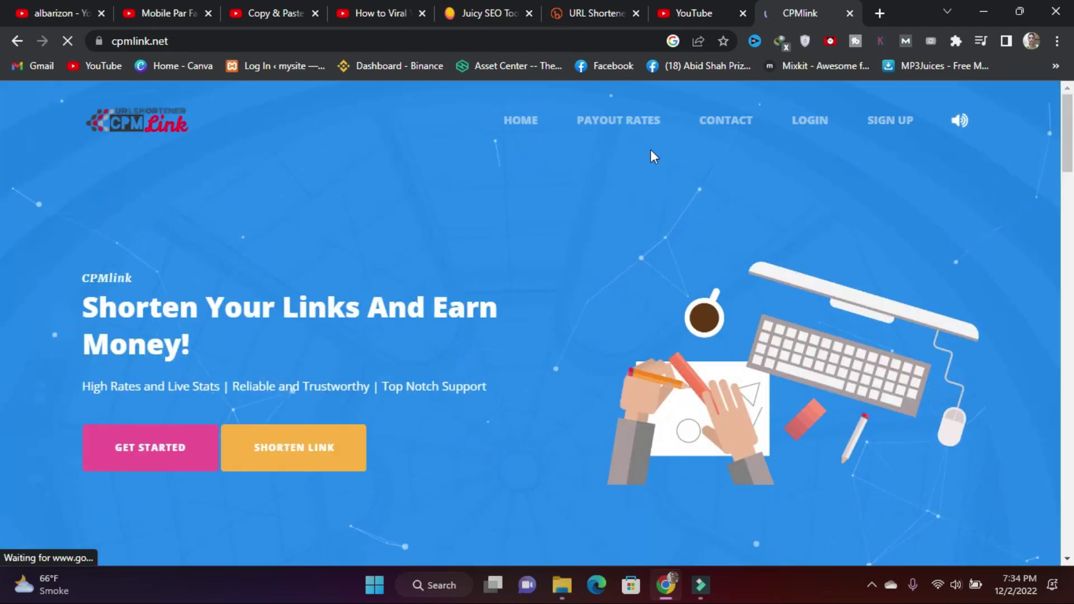
click(637, 131)
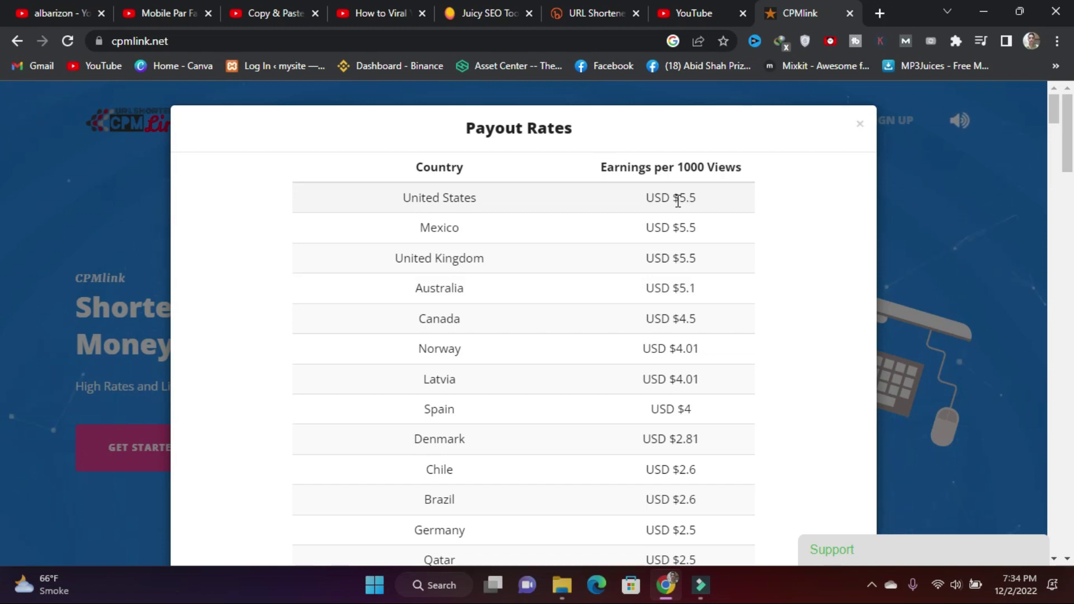
scroll(691, 252, down, 1)
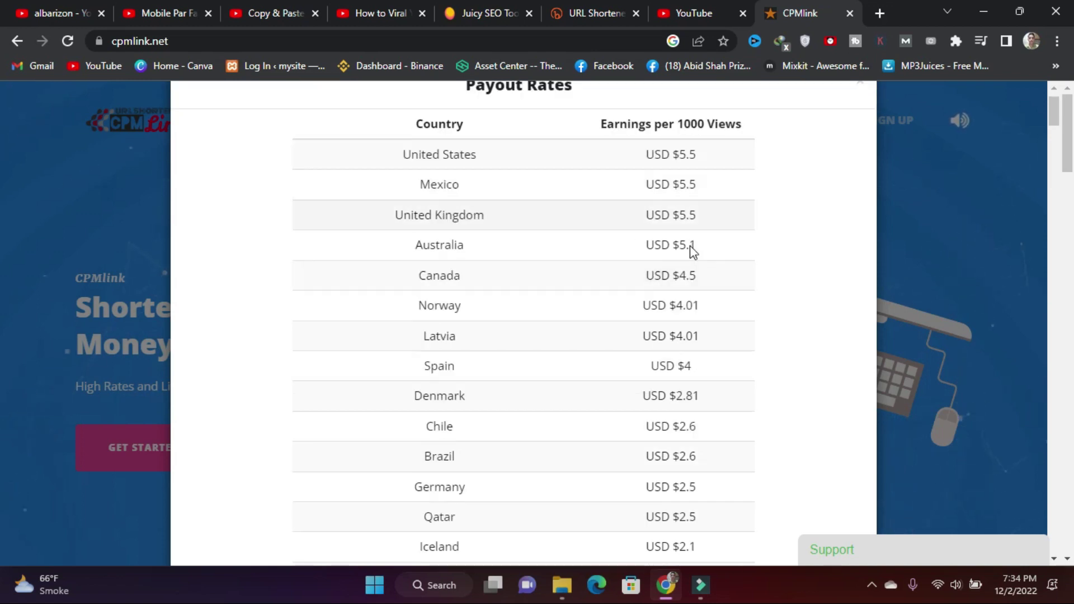
scroll(691, 252, down, 1)
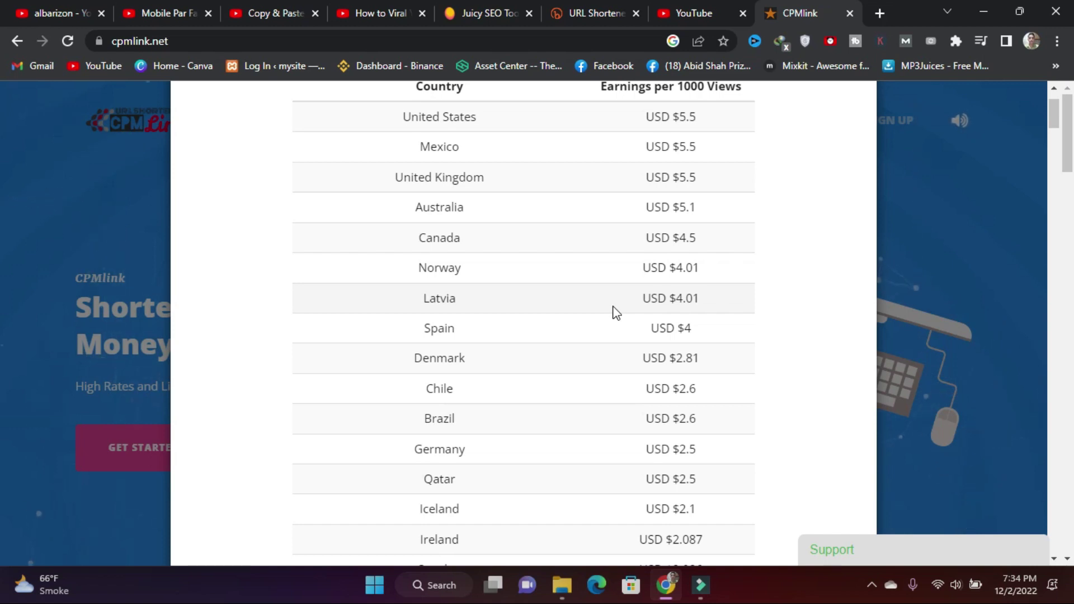
scroll(616, 313, down, 12)
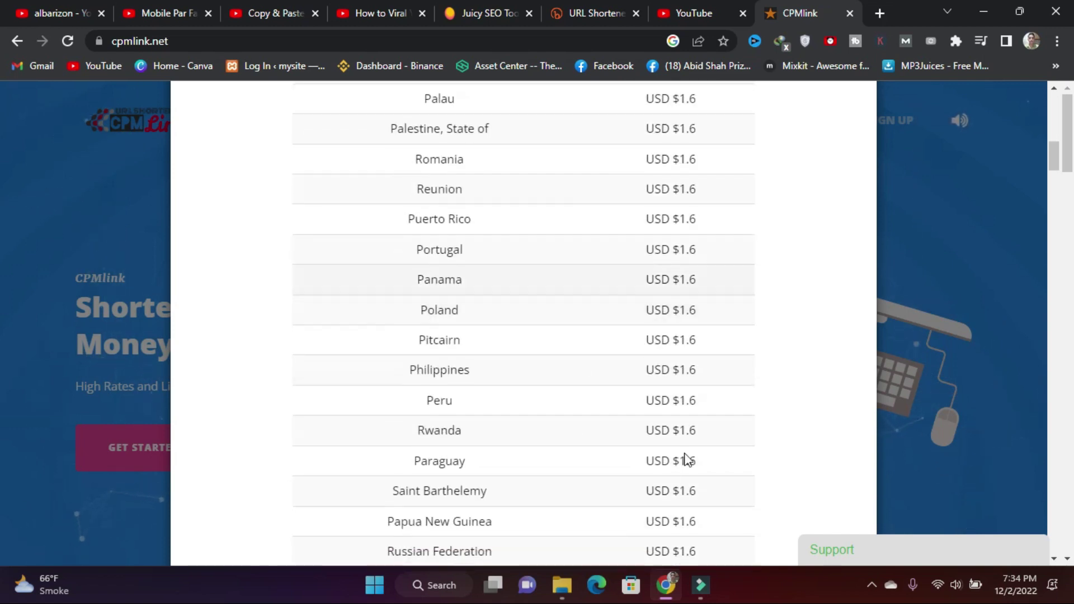
scroll(566, 441, up, 3)
scroll(566, 442, up, 11)
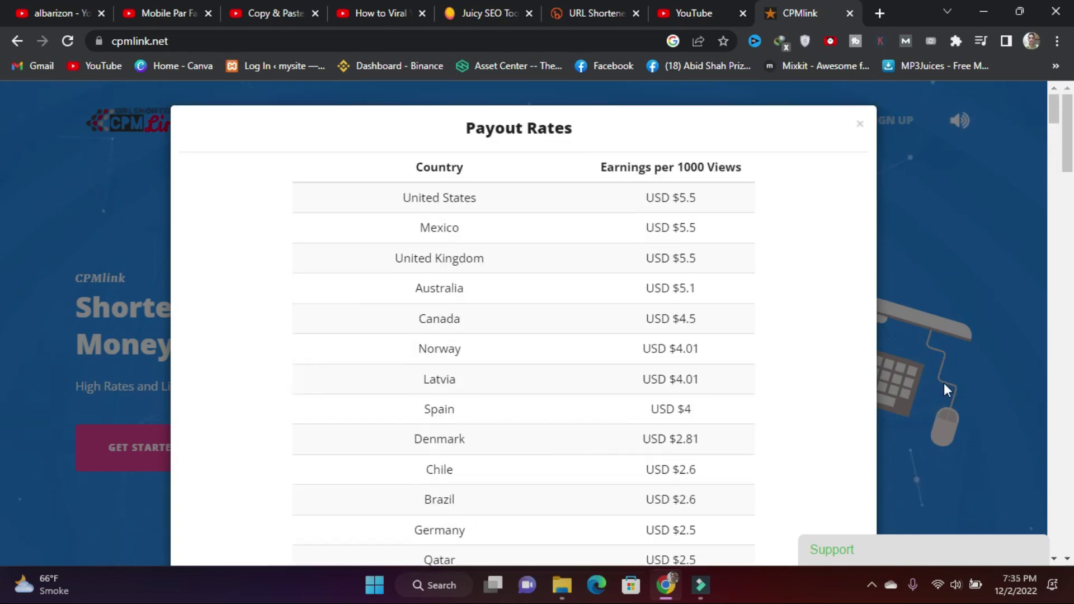
click(860, 124)
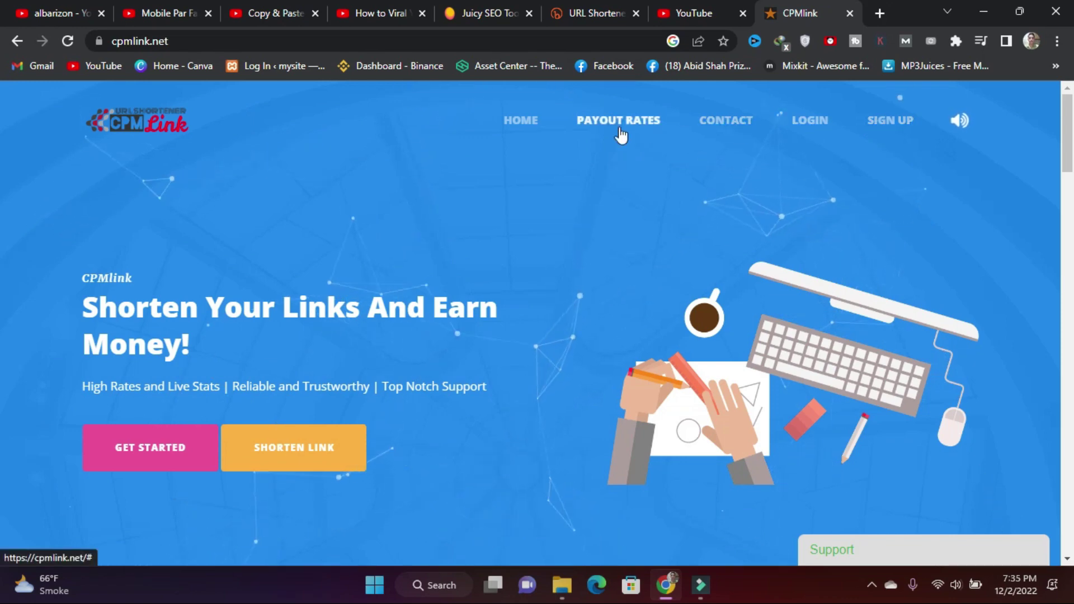
Open the sign-up form and fill in the suggested username and email address.
click(903, 128)
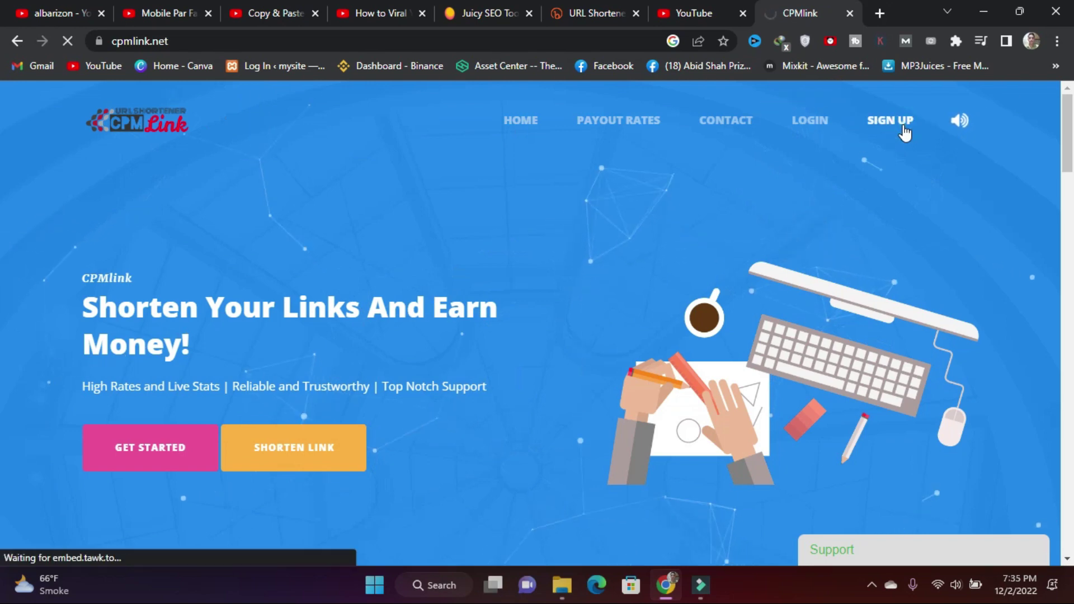
scroll(517, 274, down, 1)
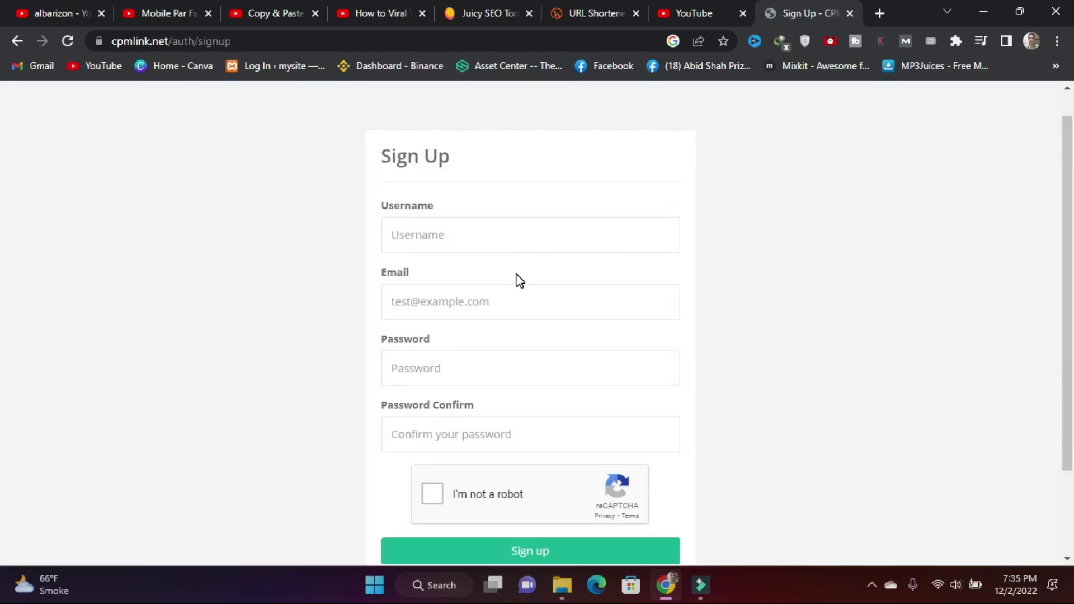
click(466, 242)
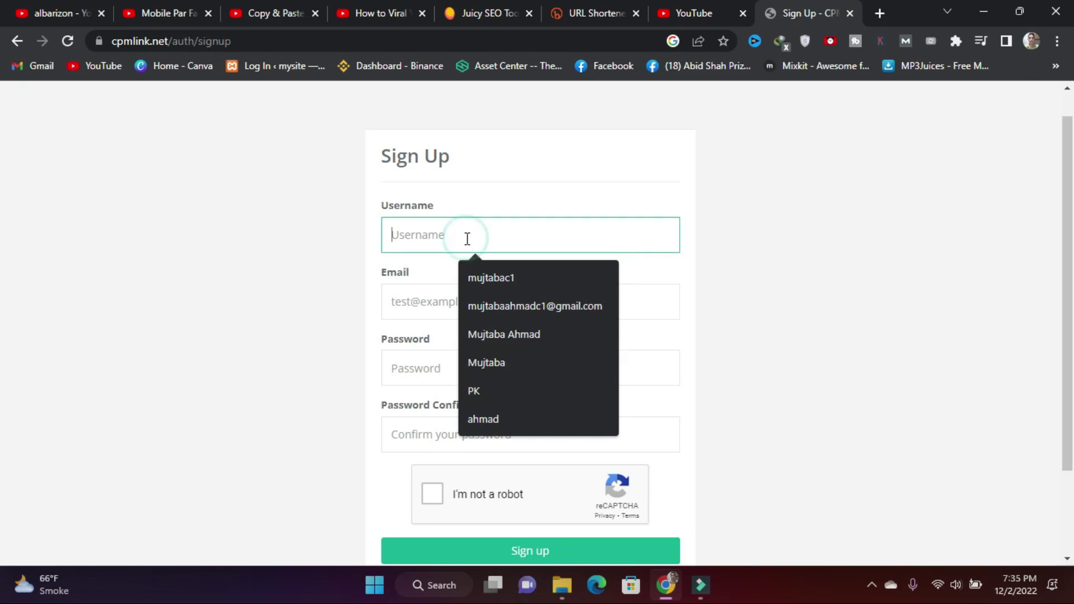
click(487, 268)
click(420, 303)
click(479, 335)
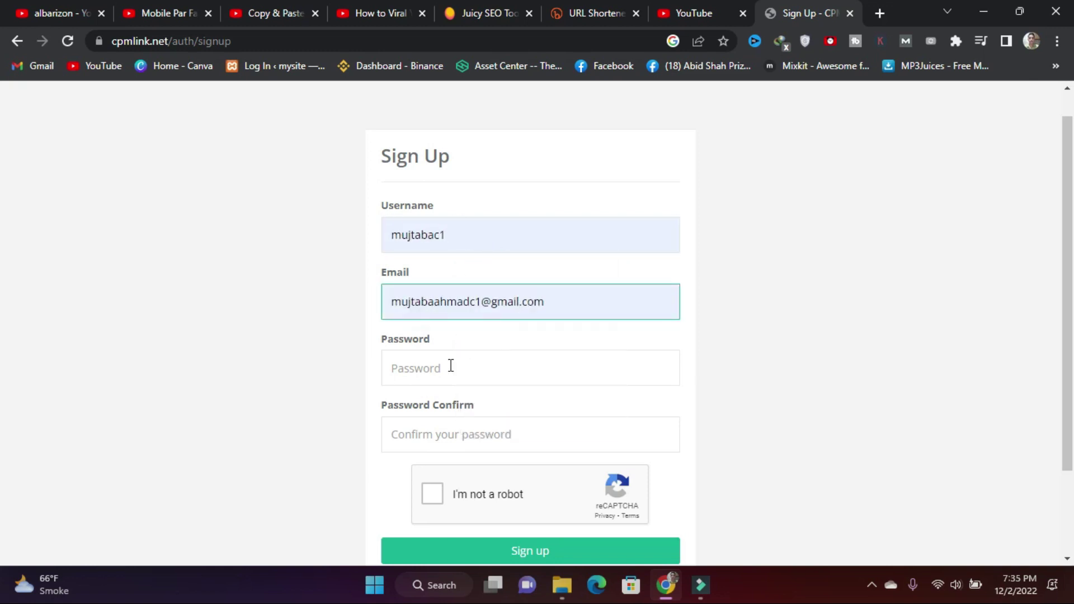
Enter and confirm the account password, pass reCAPTCHA, submit, and save the password in the browser.
click(434, 373)
click(395, 427)
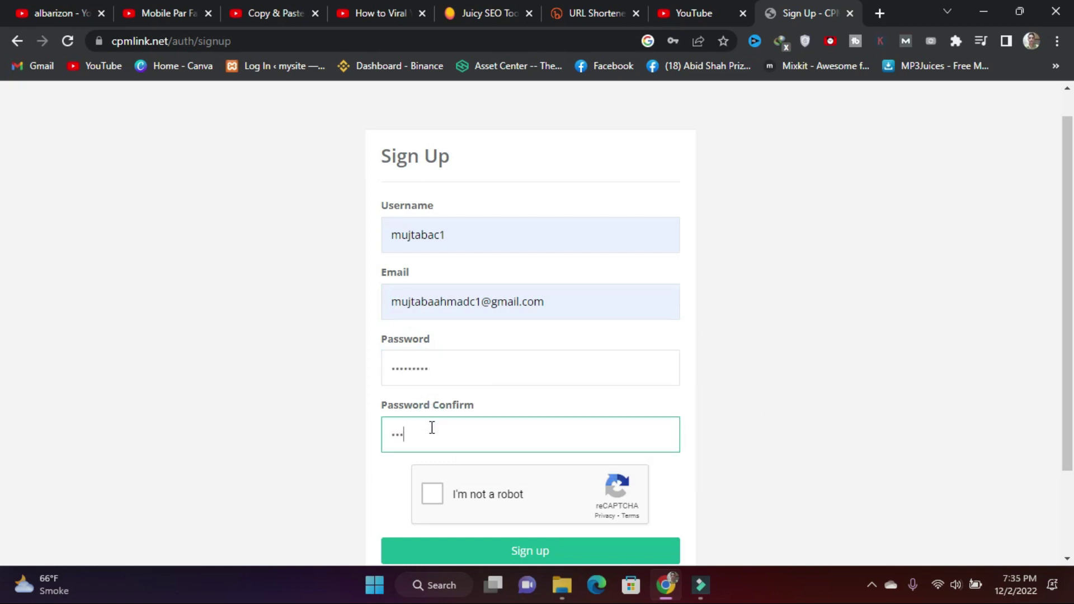
click(435, 497)
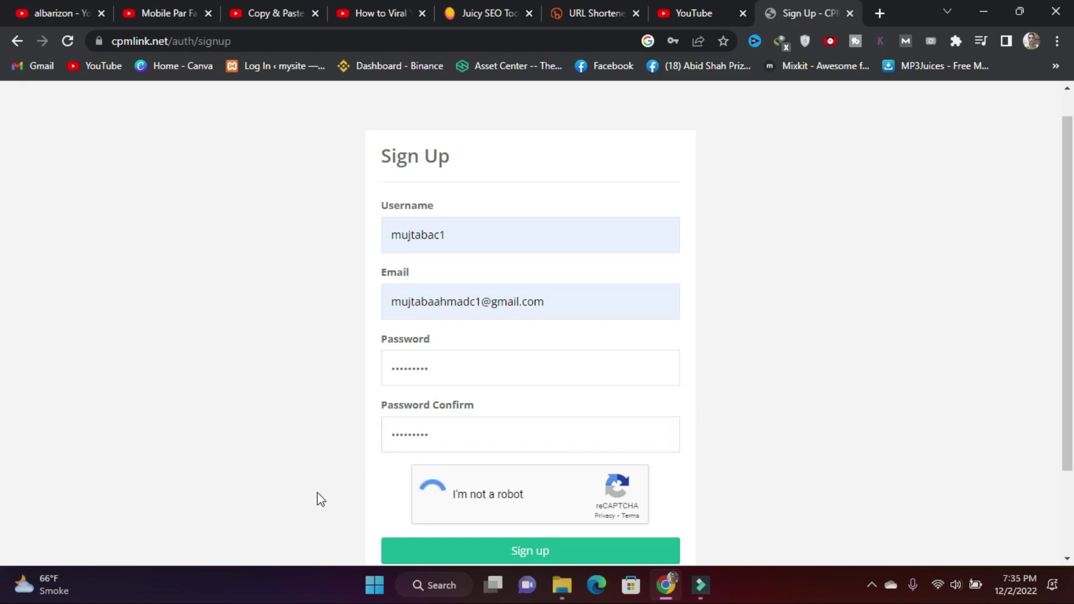
scroll(316, 496, down, 2)
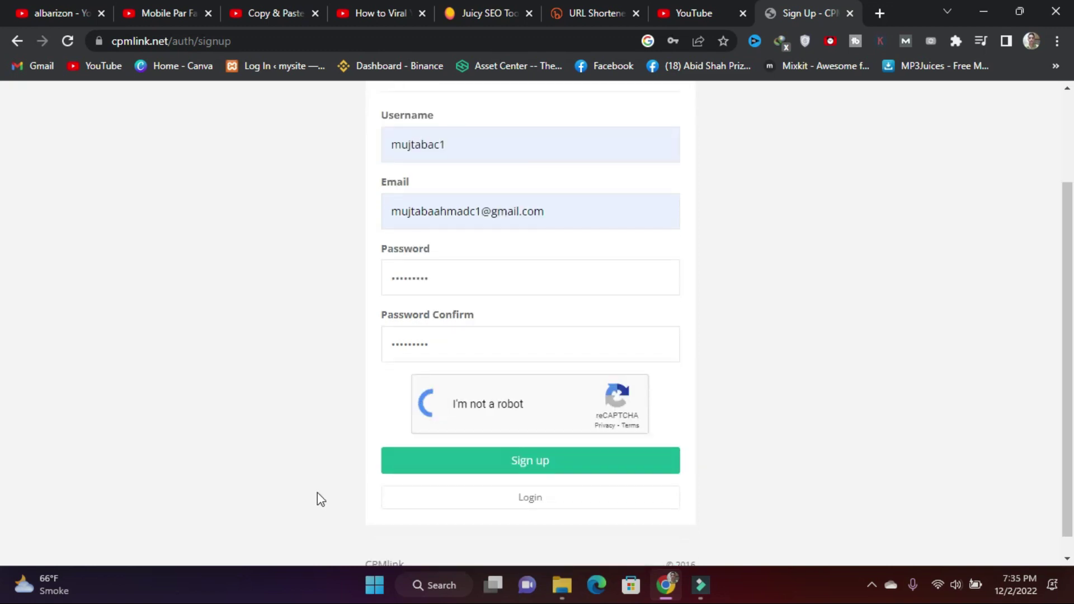
click(478, 462)
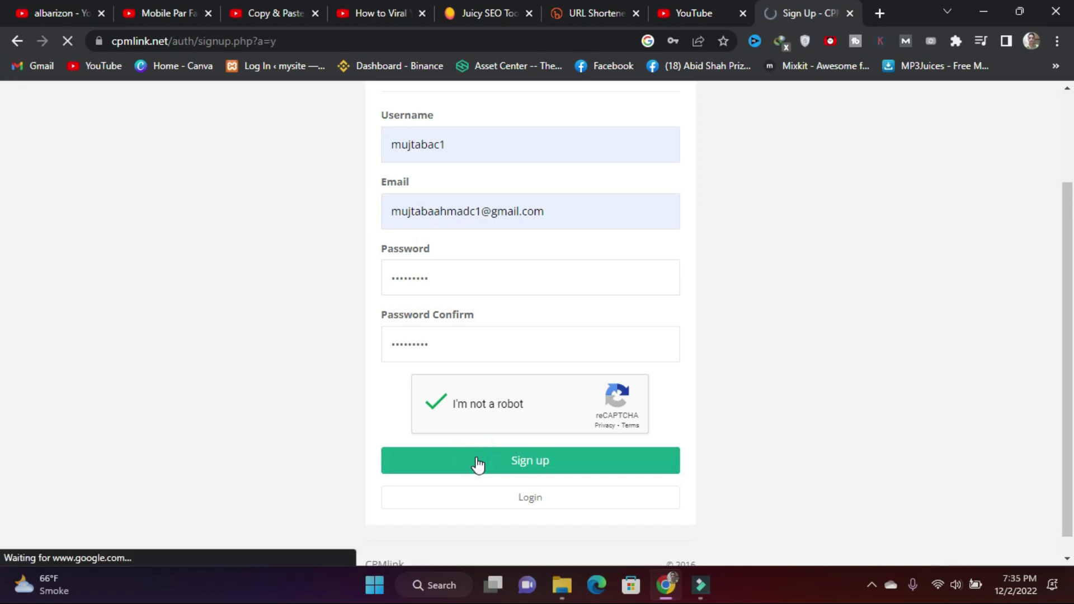
click(638, 269)
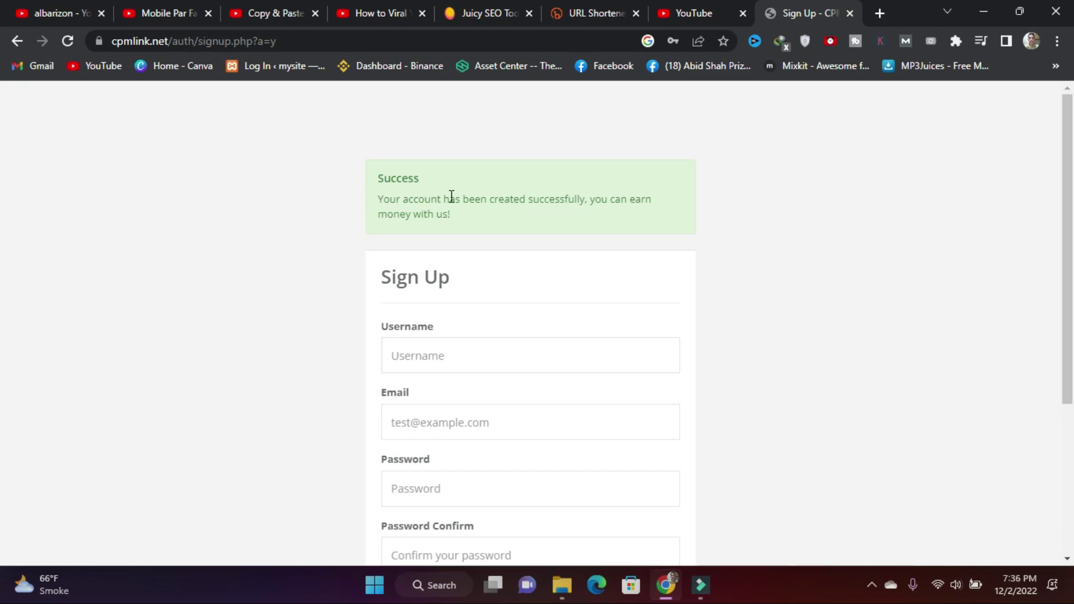
Sign in to the new account from the Login page using the autofilled credentials.
scroll(451, 196, down, 4)
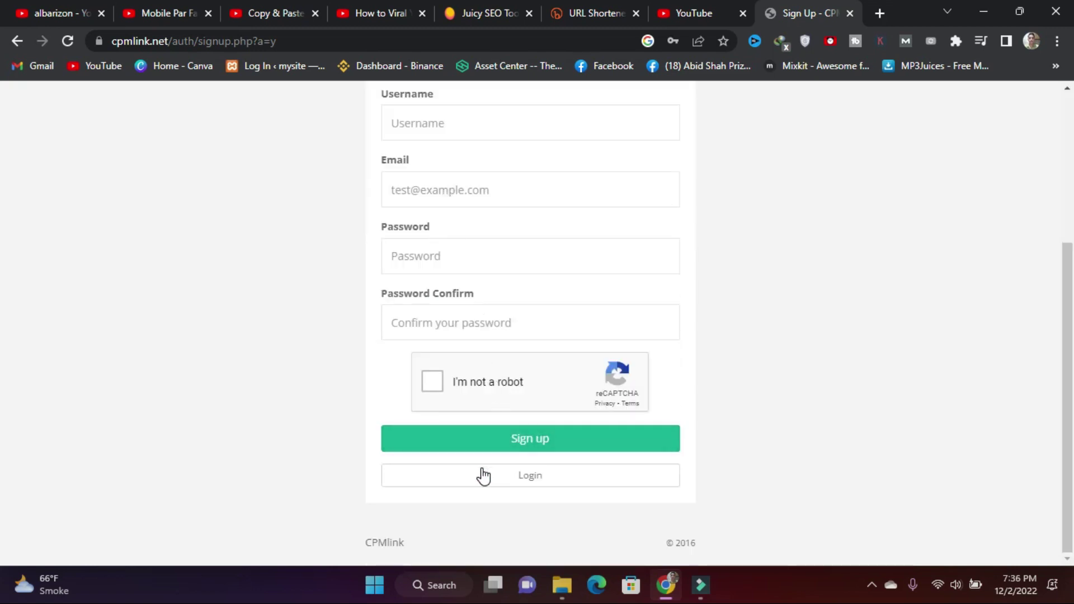
scroll(566, 305, up, 4)
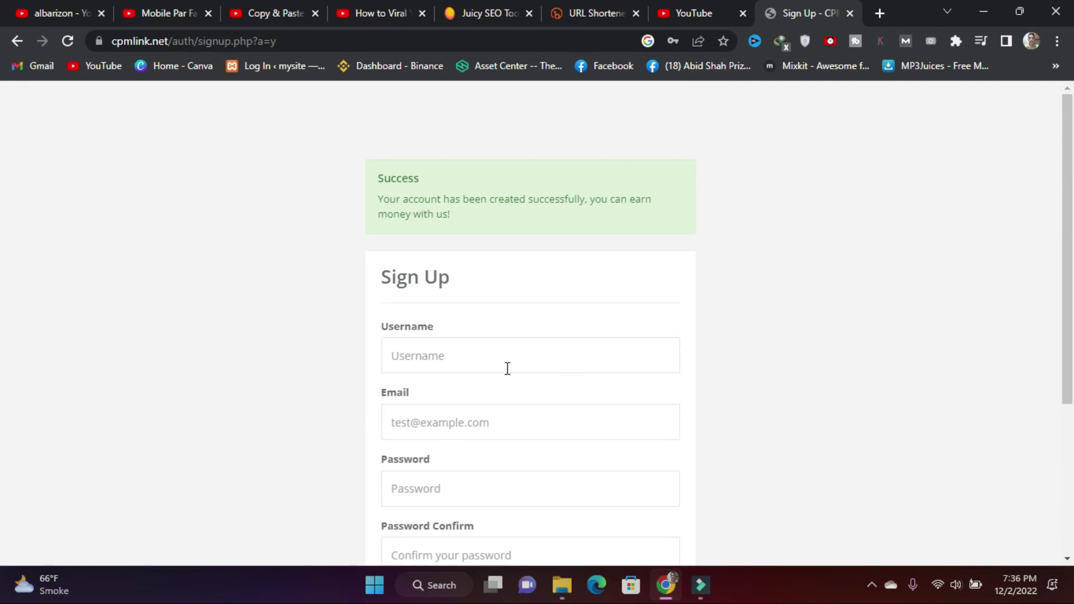
scroll(504, 370, down, 4)
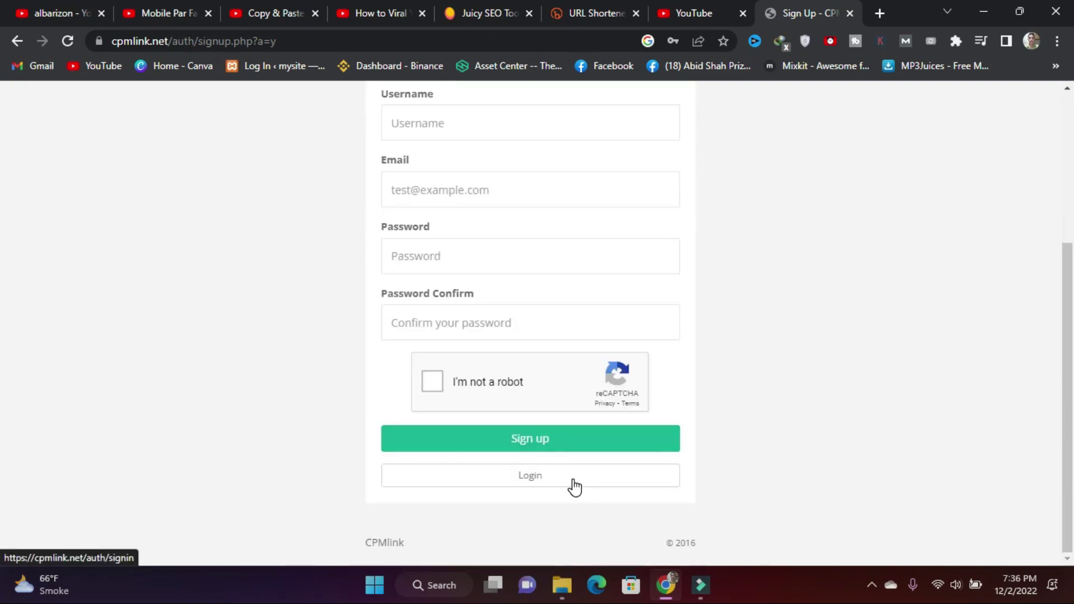
click(540, 479)
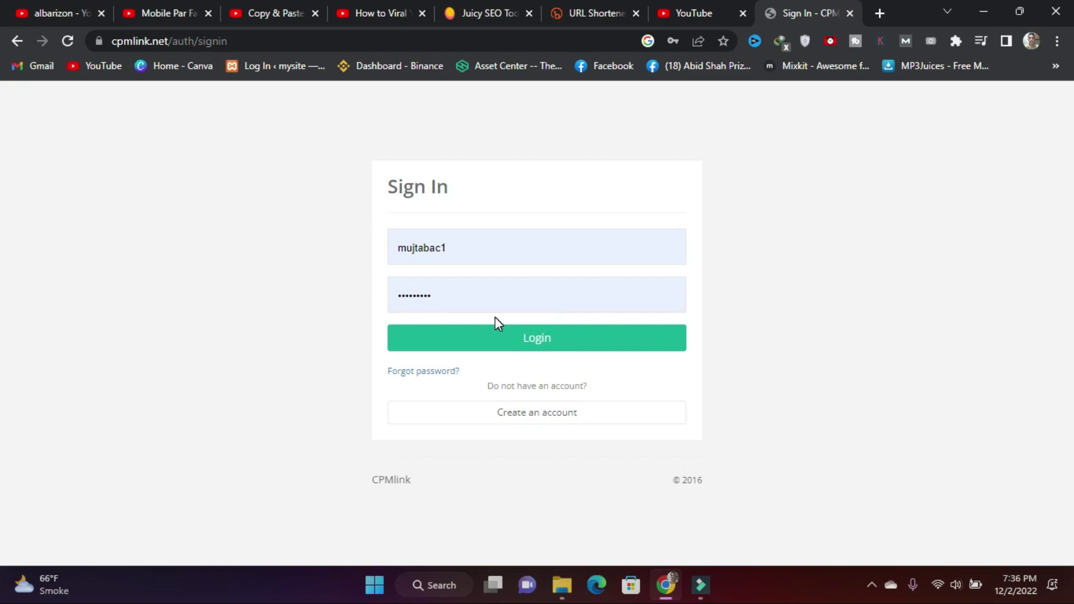
click(498, 336)
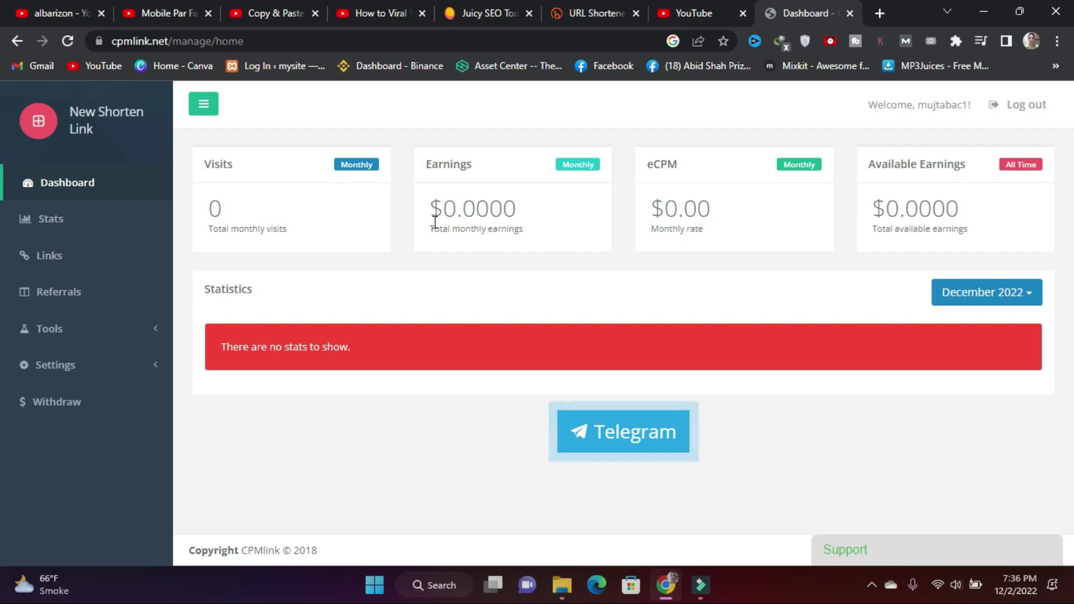
drag(430, 212, 539, 218)
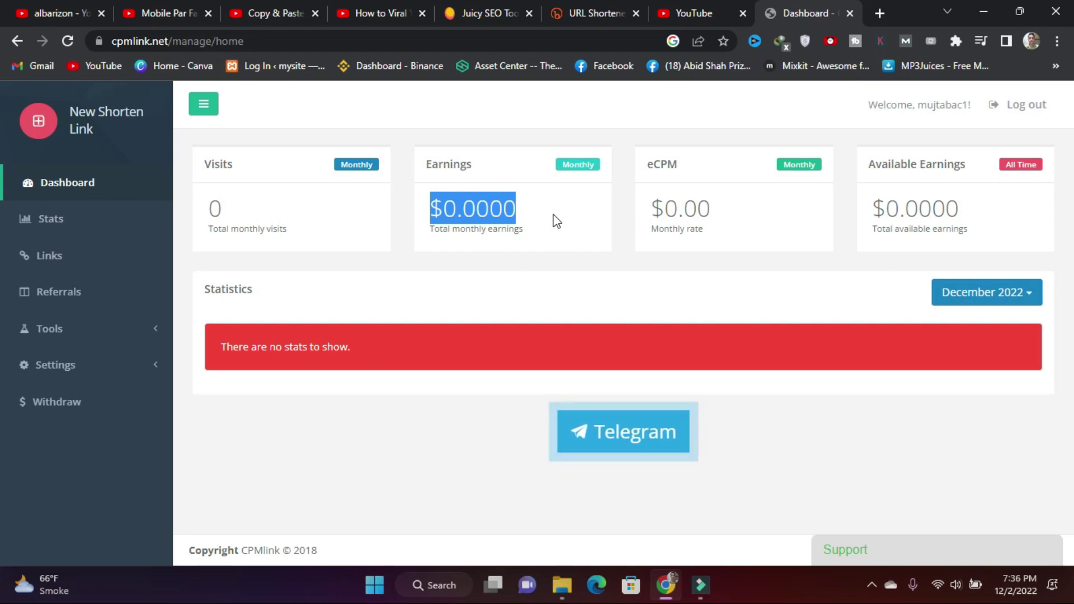
click(510, 281)
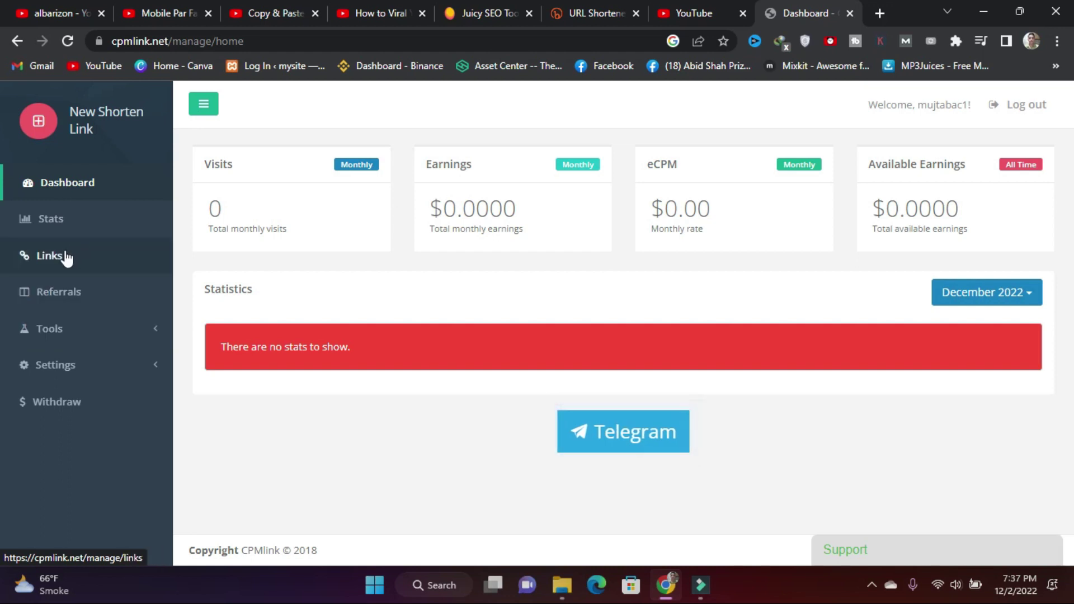
Open the New Shorten Link dialog and dismiss the earlier-URL suggestions in its URL field.
click(104, 133)
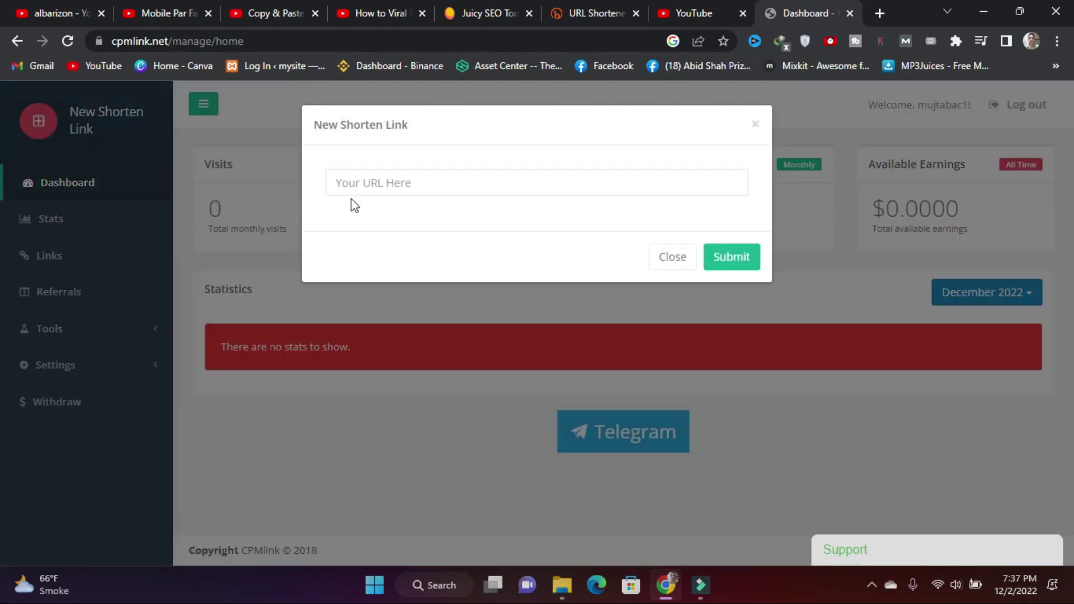
click(361, 189)
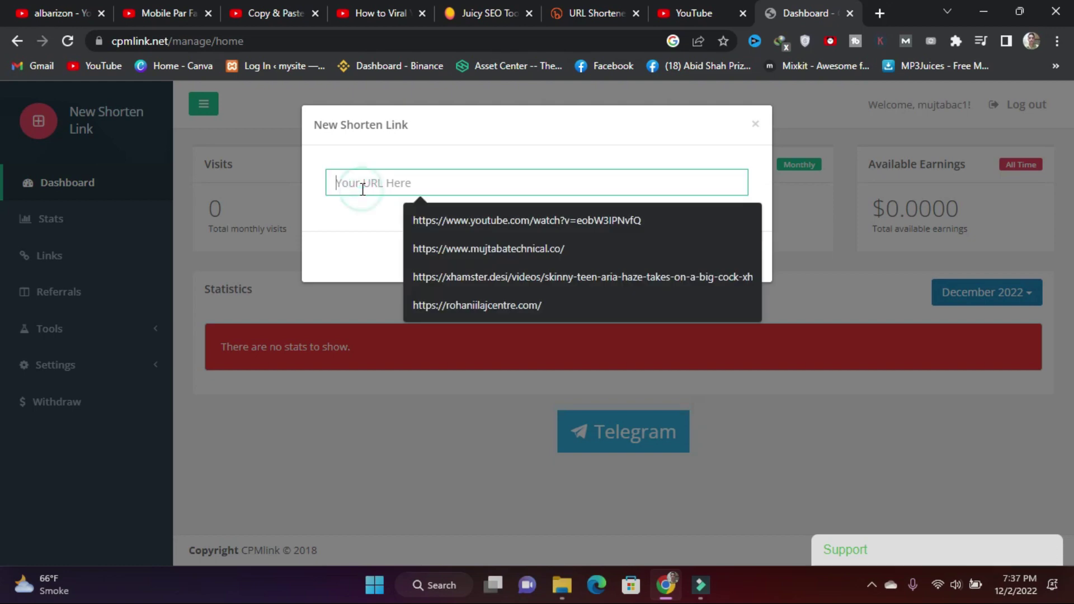
click(353, 244)
Copy the podcast video's link address from YouTube and return to the dashboard tab.
click(699, 6)
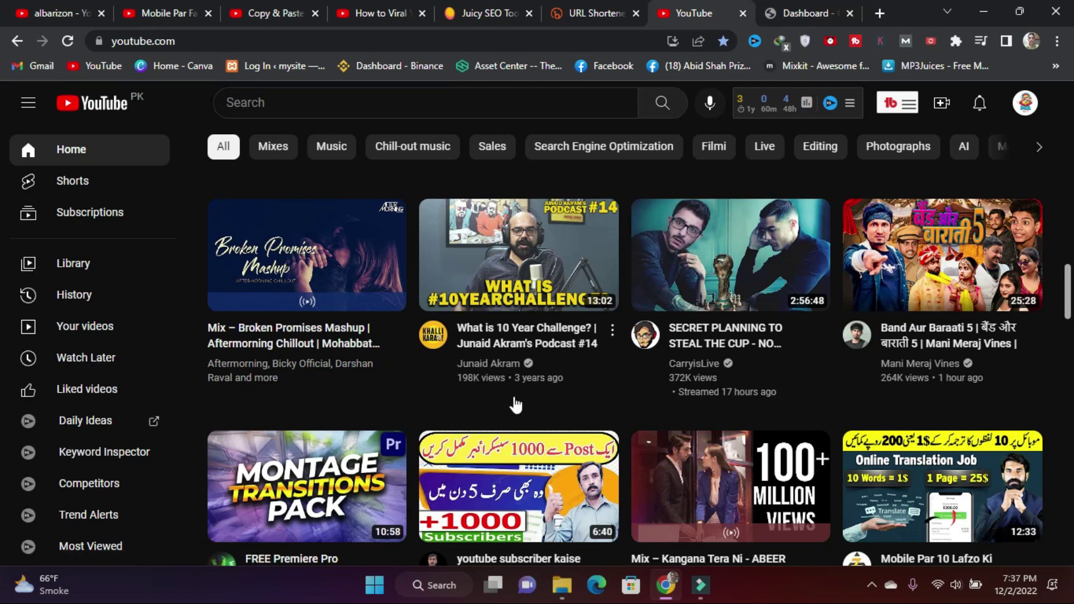
right_click(470, 255)
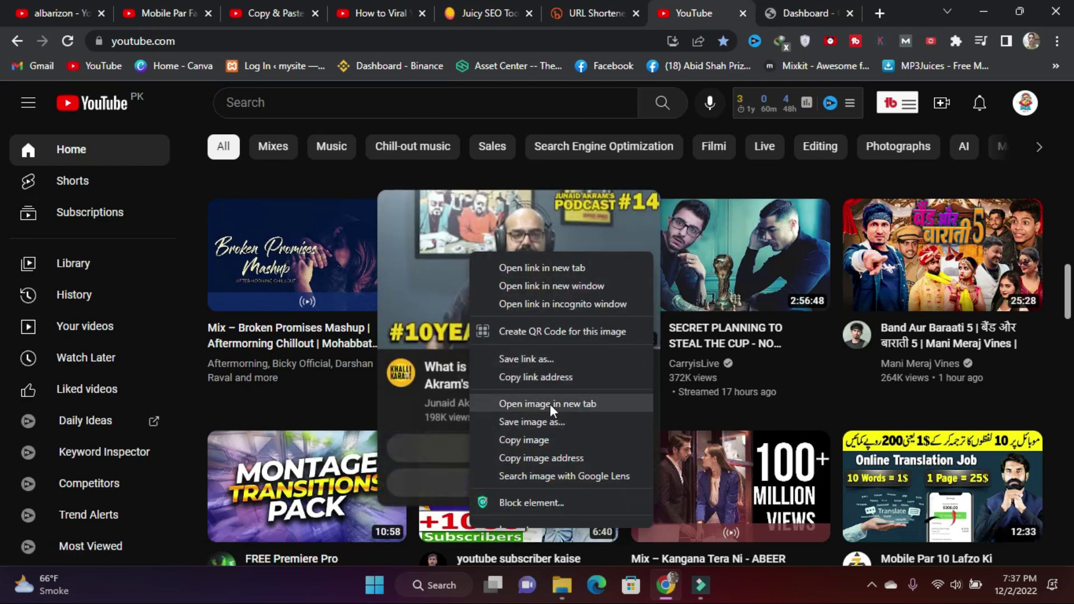
click(525, 379)
click(787, 7)
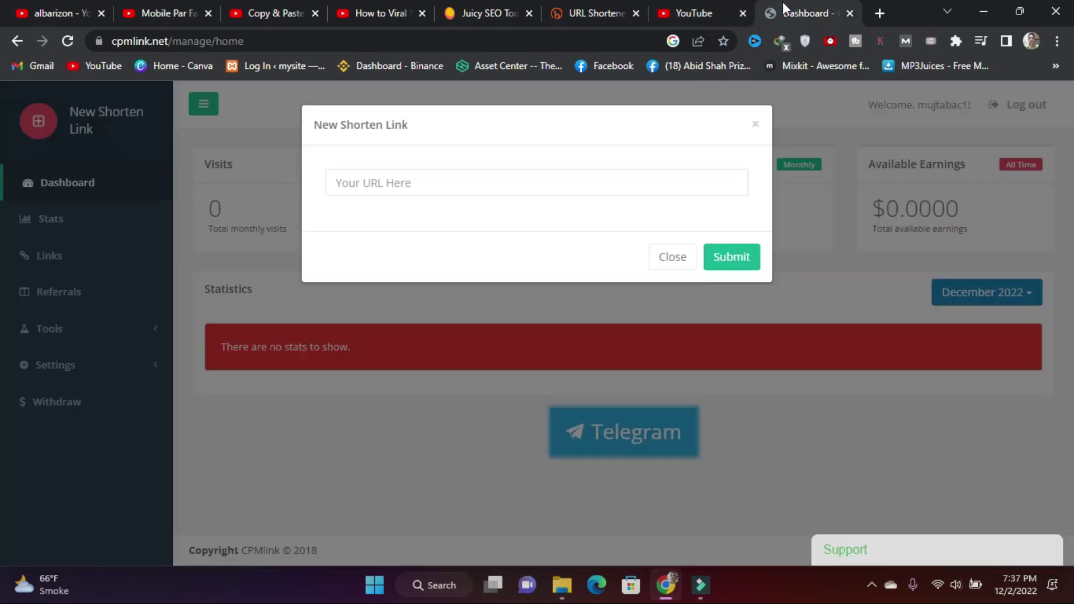
click(488, 183)
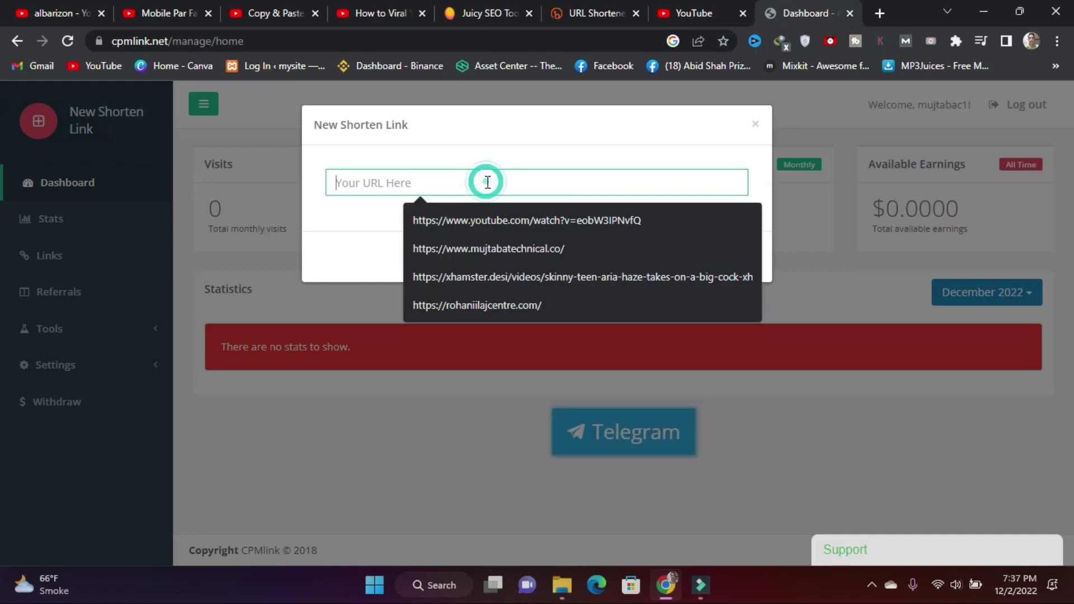
key(ctrl+v)
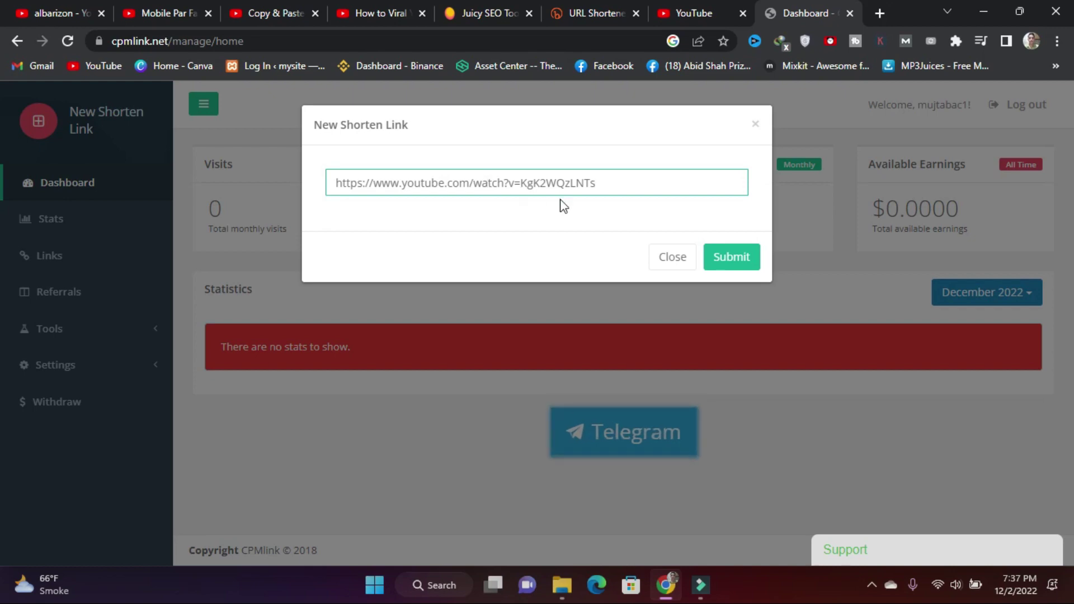
click(731, 257)
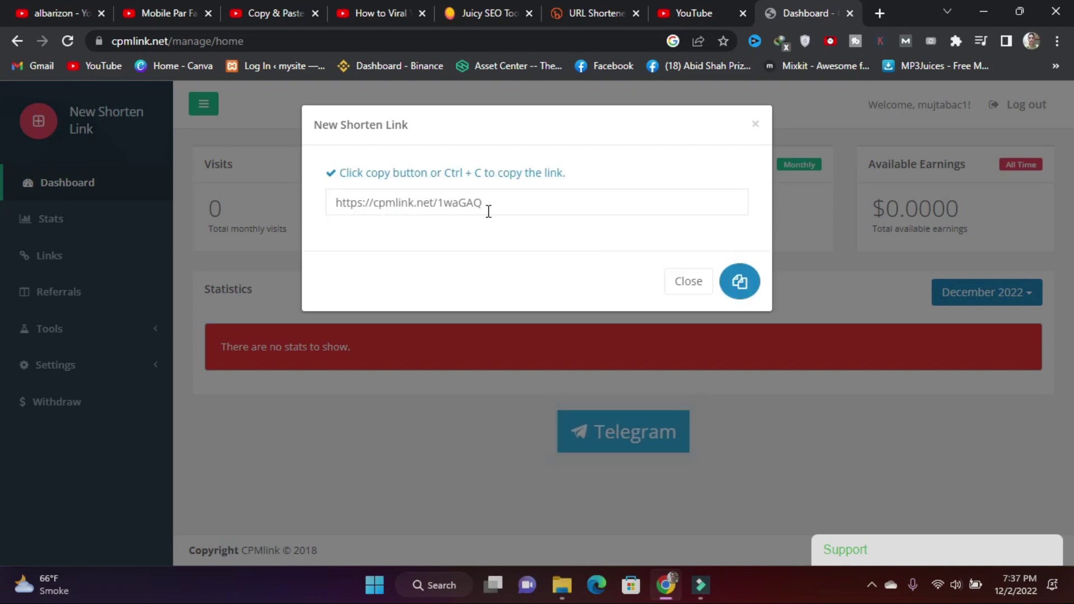
drag(501, 206, 321, 213)
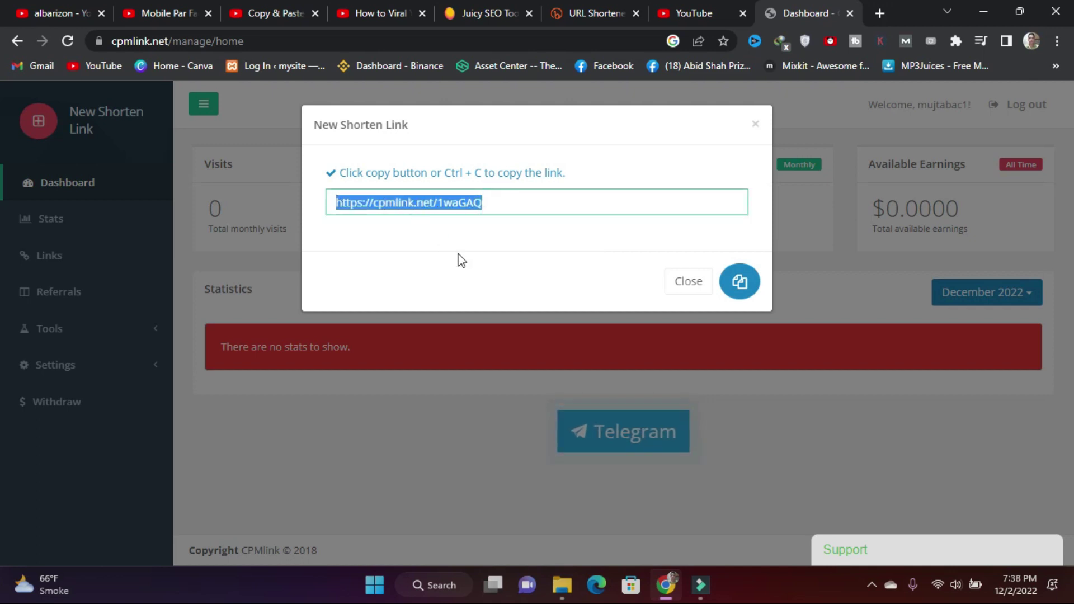
click(739, 283)
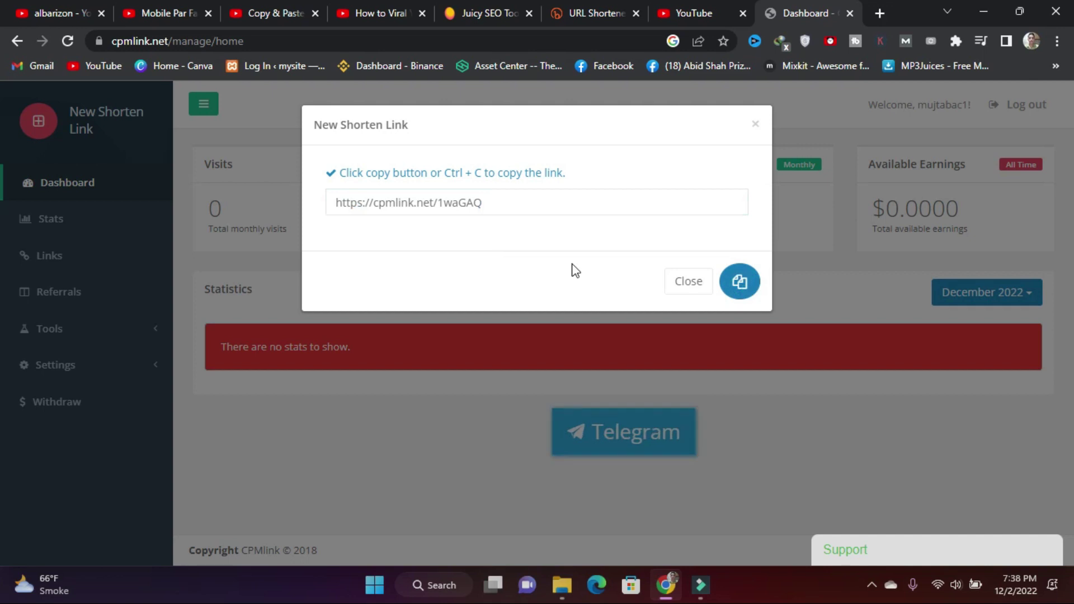